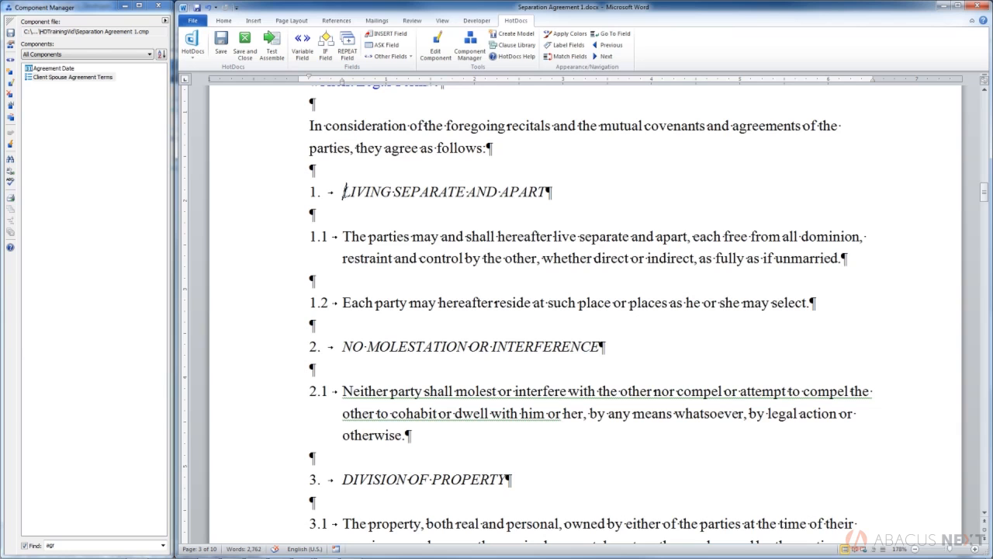
- Start an IF Expression field around the whole Living Separate and Apart section, including its trailing blank line, using the Client Spouse Agreement Terms component
drag(342, 192, 384, 325)
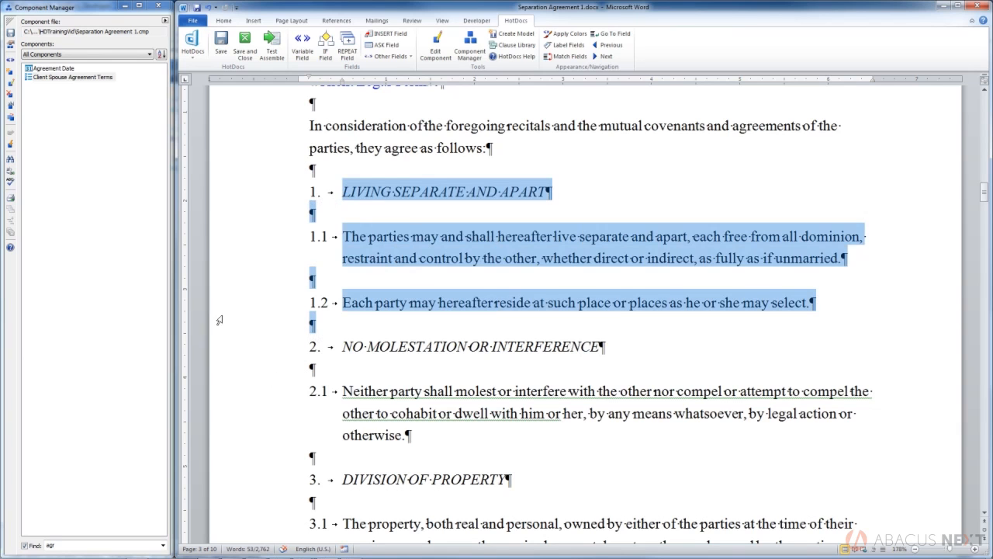
click(326, 54)
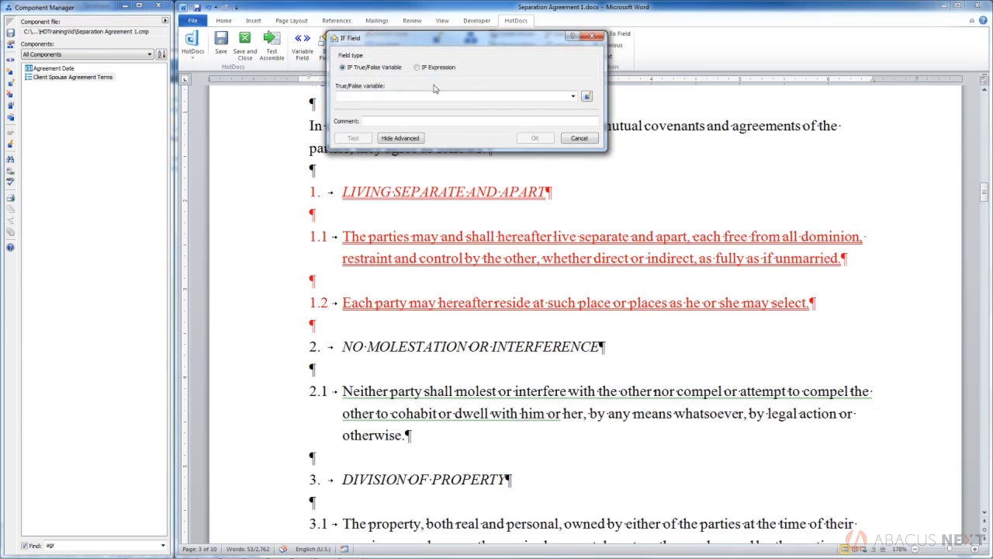
click(417, 68)
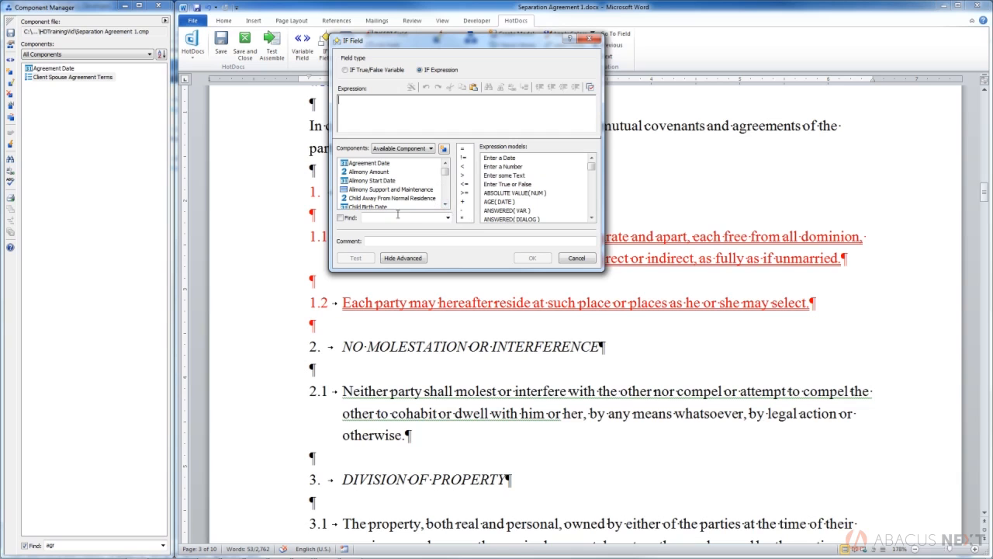
drag(447, 174, 446, 183)
click(403, 189)
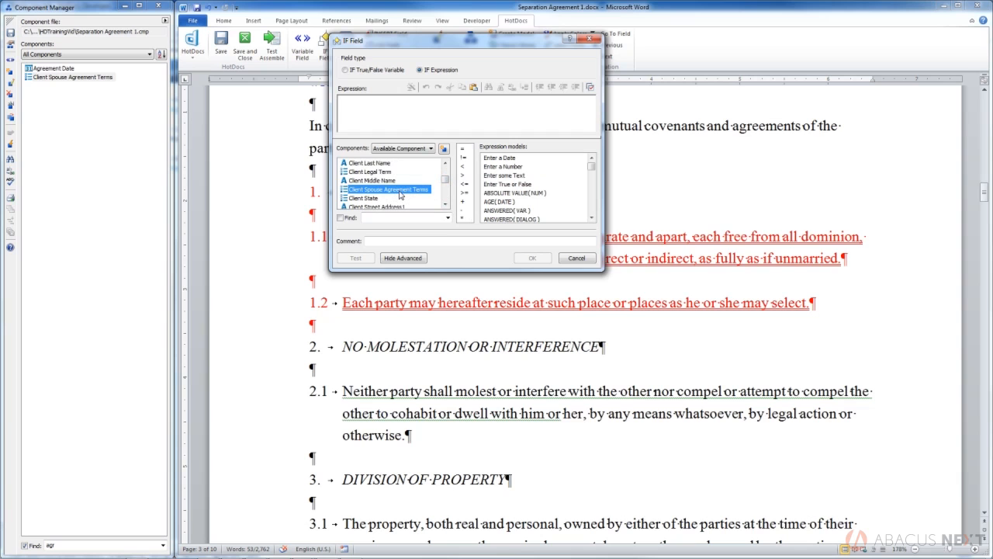
drag(400, 194, 376, 114)
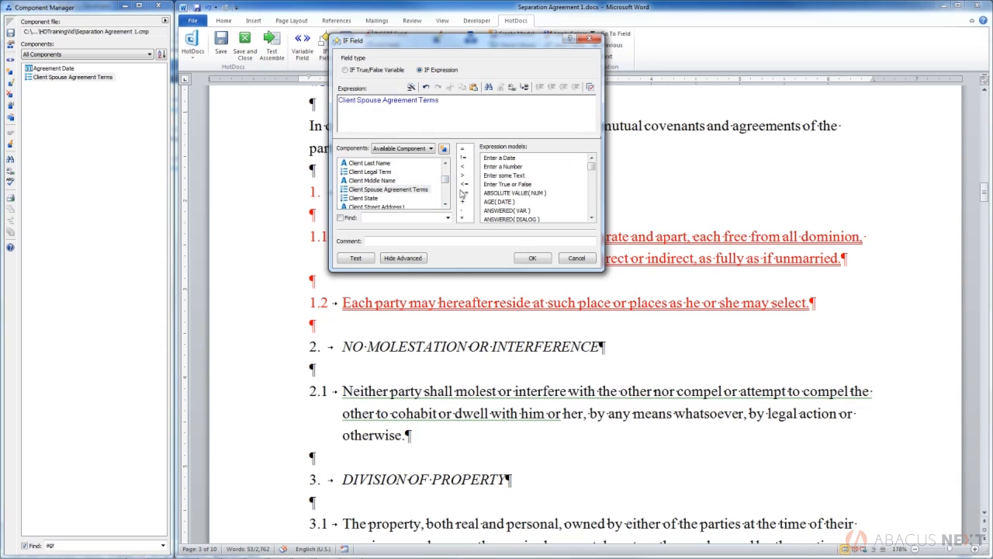
- Complete the condition as equal to "Living Separate And Apart" and insert the IF field around the section
click(463, 153)
drag(463, 153, 463, 114)
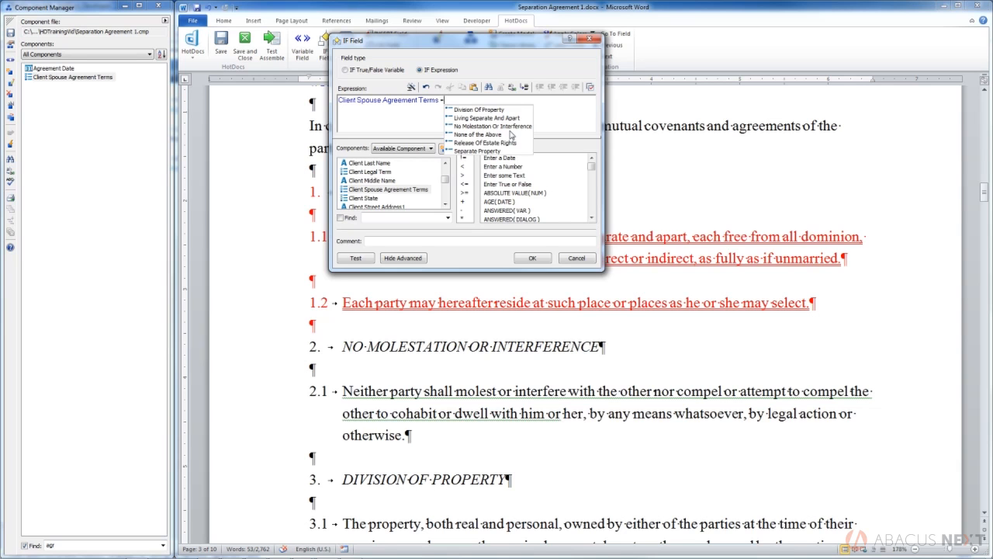
key(Down)
key(Down)
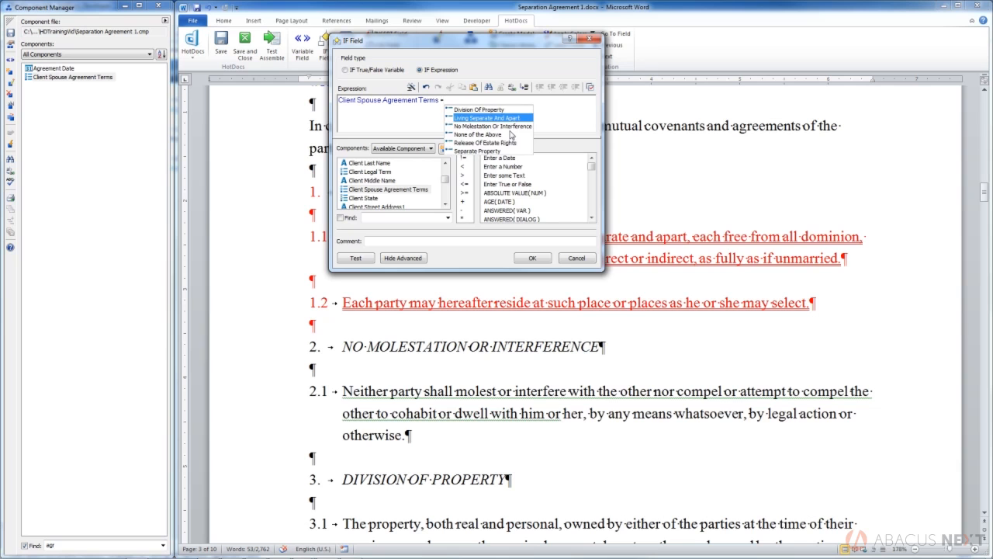
key(Return)
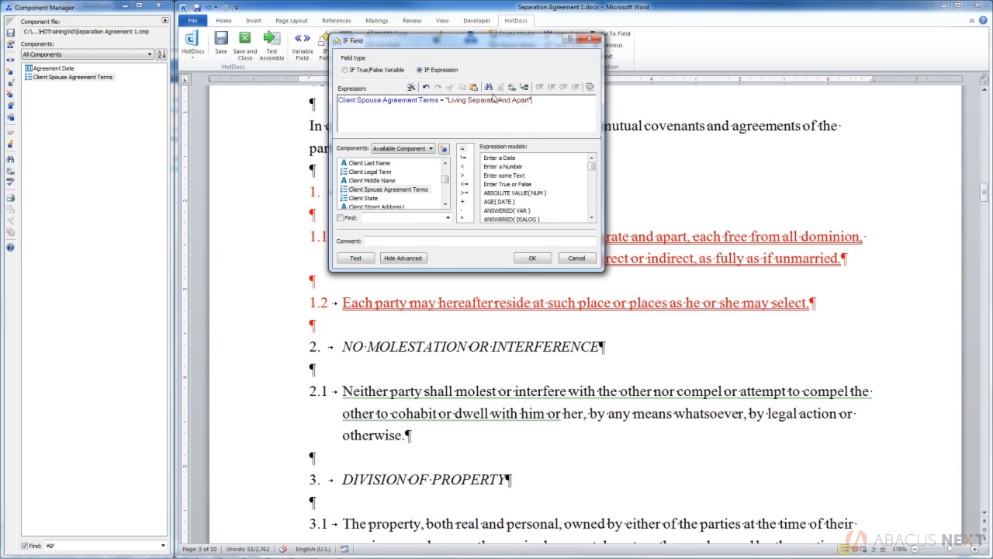
click(532, 258)
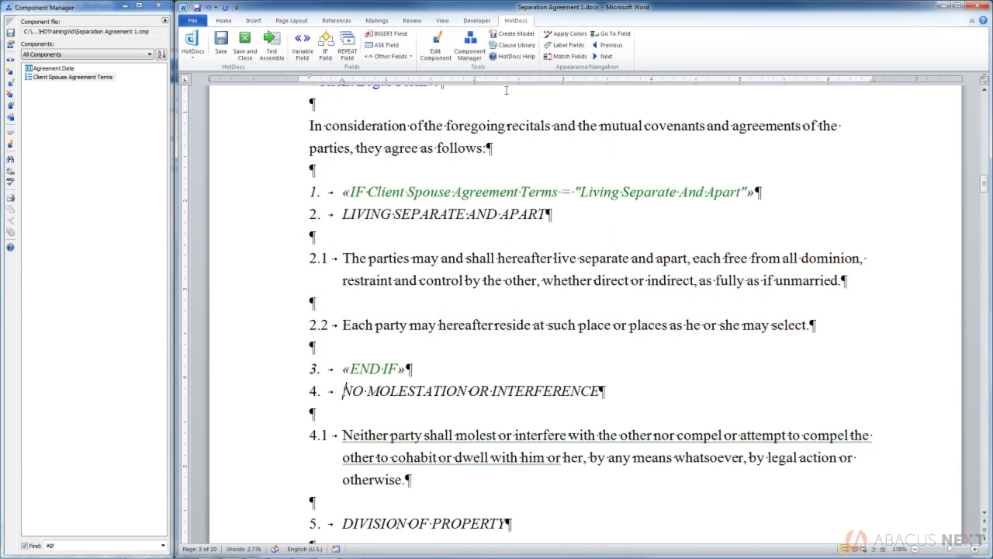
- Examine where the IF and END IF fields sit relative to the numbering and paragraph marks of the Living Separate and Apart section
click(344, 191)
click(344, 214)
scroll(427, 195, down, 1)
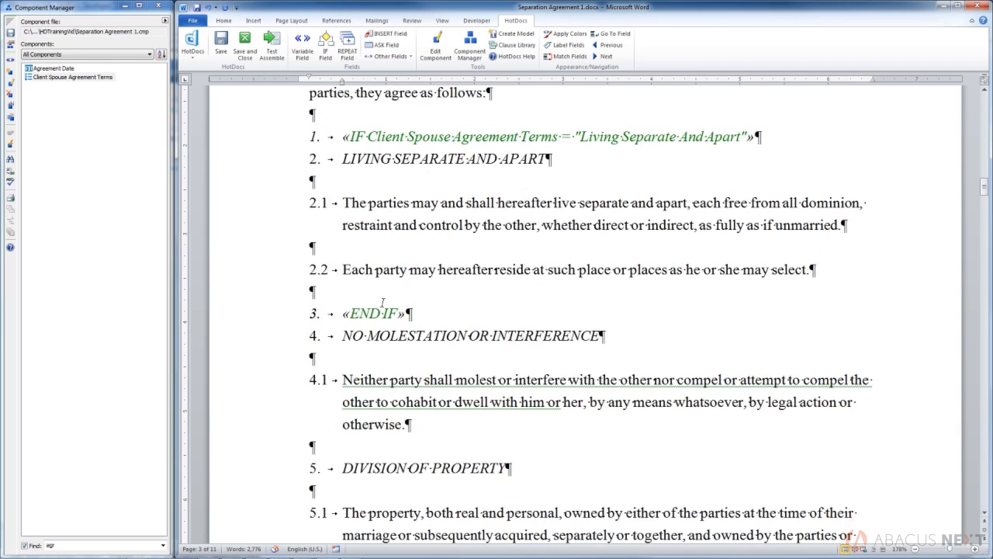
click(350, 295)
click(343, 312)
key(Left)
key(Right)
click(760, 136)
click(344, 140)
click(341, 315)
click(334, 138)
click(344, 138)
click(757, 137)
drag(757, 136, 764, 137)
click(343, 159)
key(Left)
- Start an IF Expression field around the No Molestation or Interference section, from its heading through the trailing blank line
scroll(465, 289, down, 2)
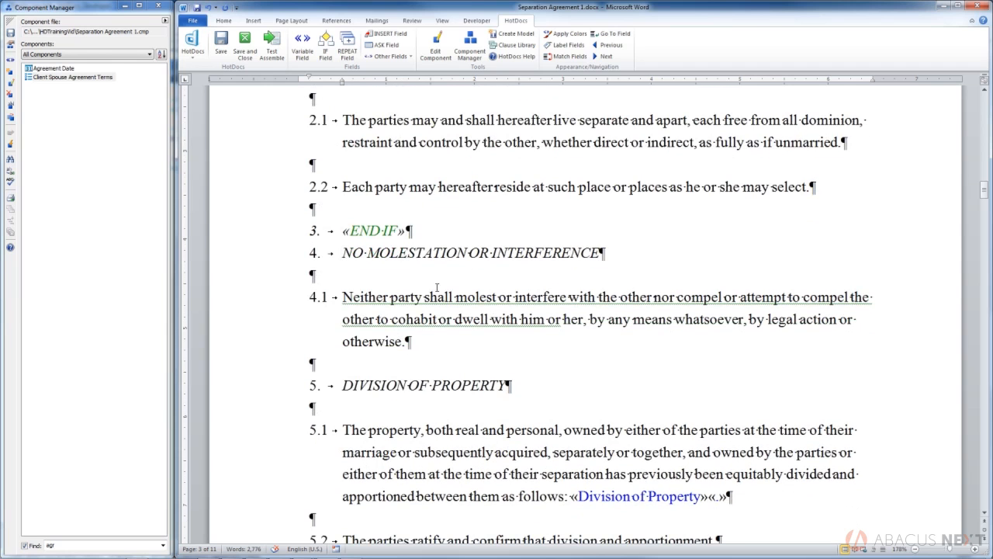
drag(343, 252, 414, 357)
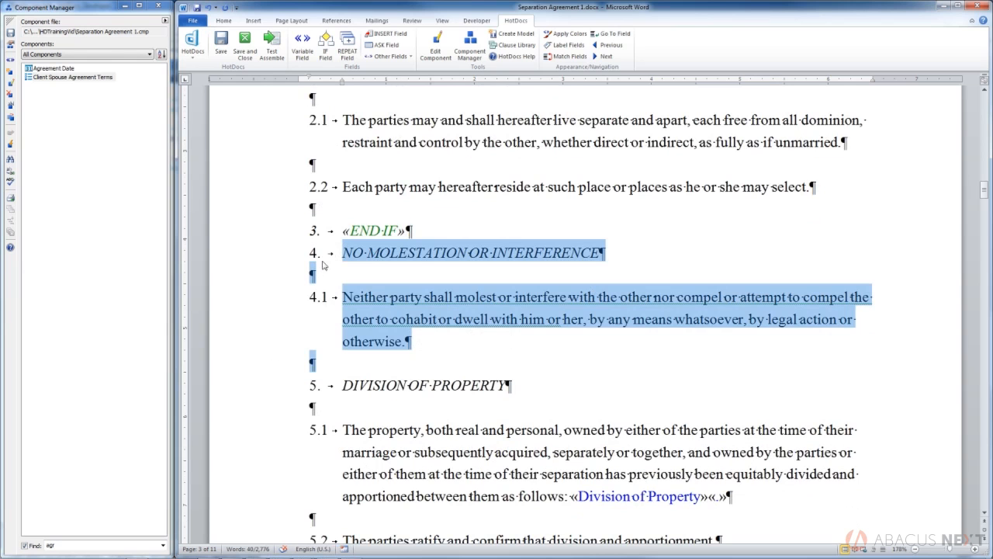
scroll(416, 267, up, 1)
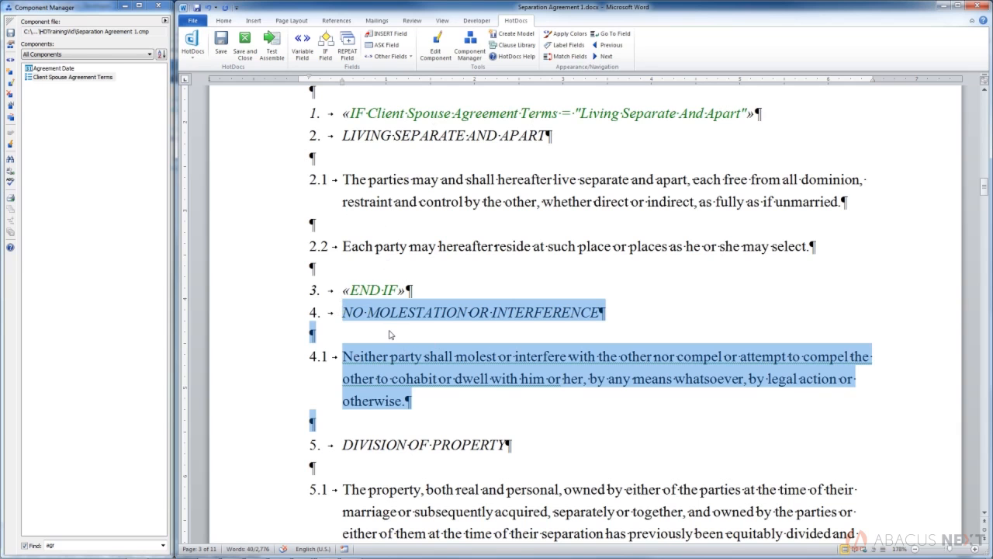
click(323, 60)
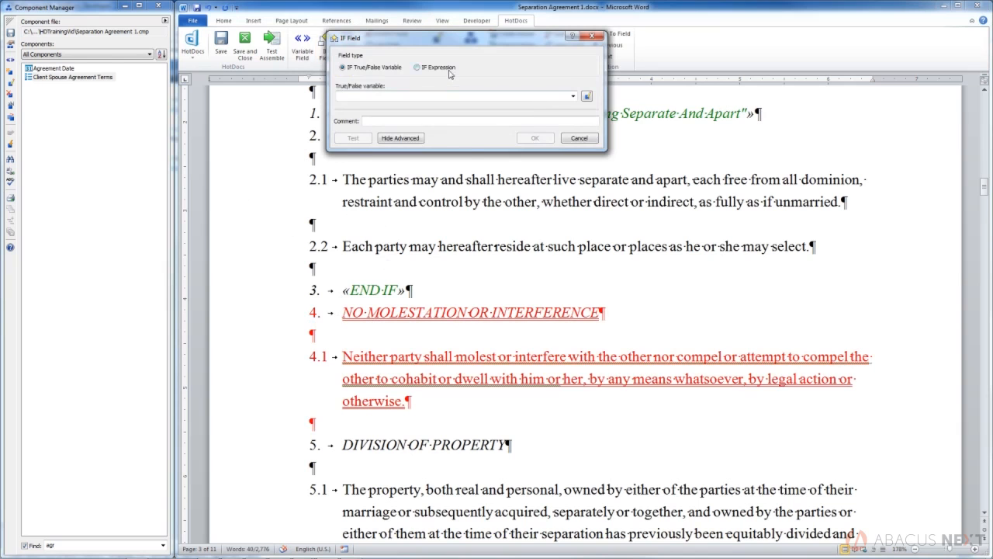
click(417, 67)
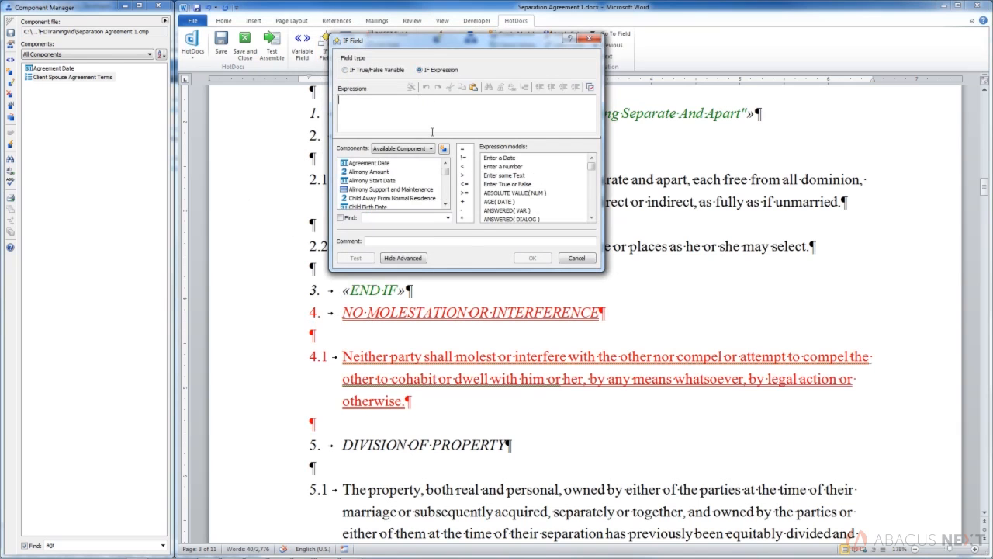
- Set the expression to Client Spouse Agreement Terms = "No Molestation Or Interference" and insert the IF field around the section
click(445, 204)
click(448, 206)
click(448, 207)
click(448, 207)
click(448, 207)
click(448, 207)
click(449, 206)
click(449, 206)
click(448, 206)
click(449, 207)
click(449, 206)
click(448, 207)
click(448, 206)
click(449, 207)
click(449, 207)
click(448, 206)
click(449, 207)
click(448, 206)
click(448, 206)
click(448, 206)
drag(392, 193, 382, 125)
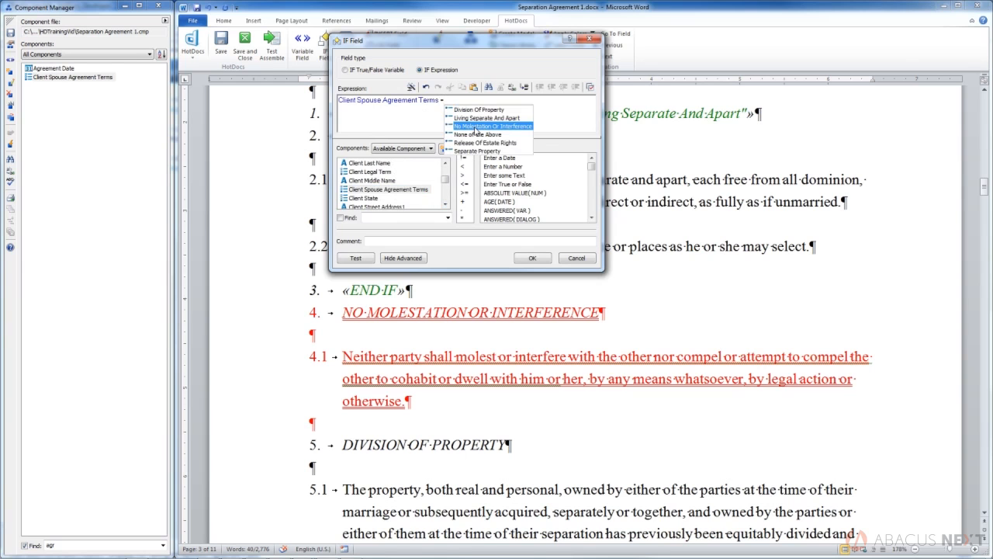
click(477, 127)
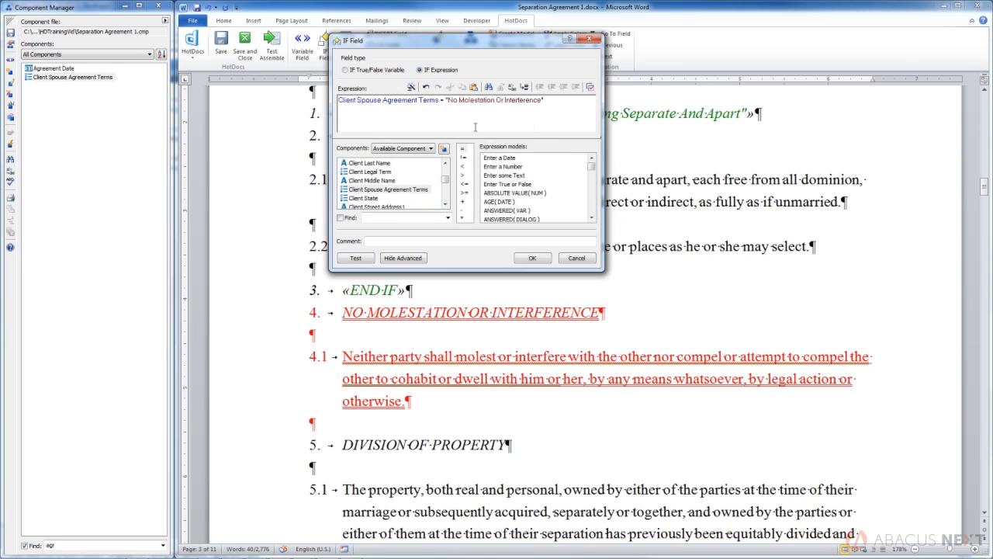
click(534, 258)
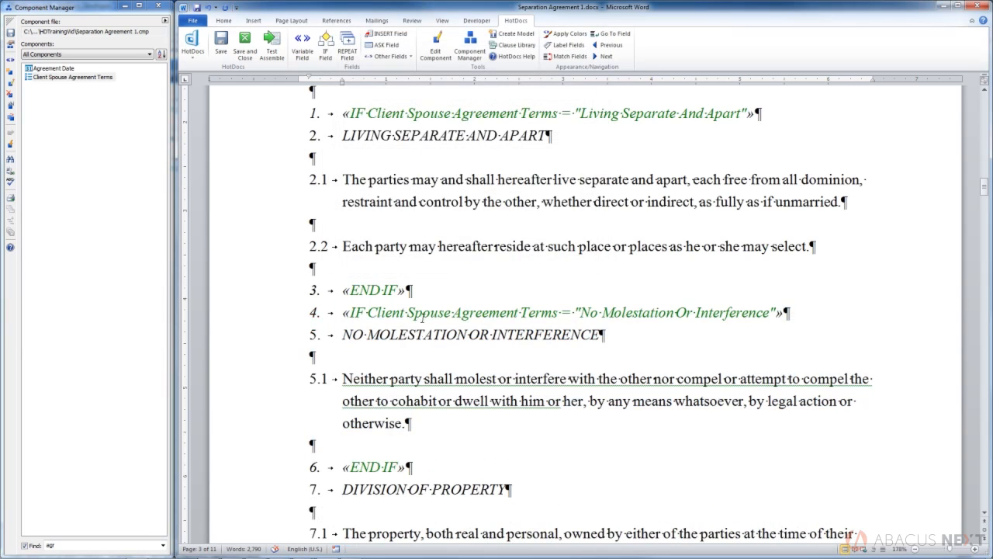
click(342, 315)
scroll(432, 346, down, 1)
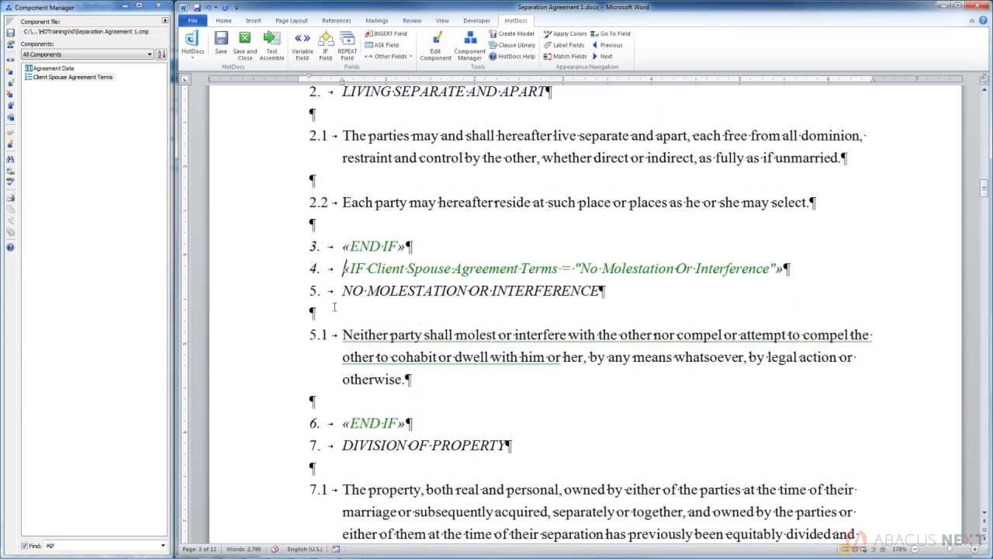